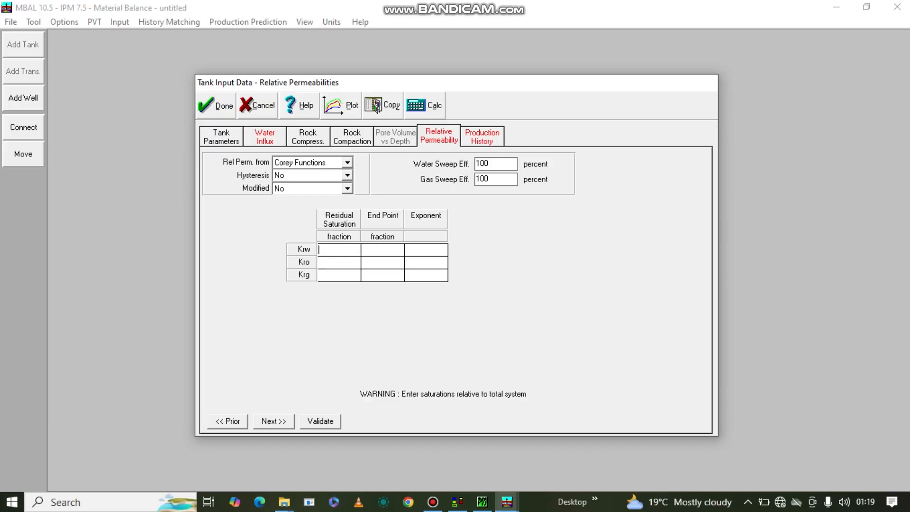
key(alt+Tab)
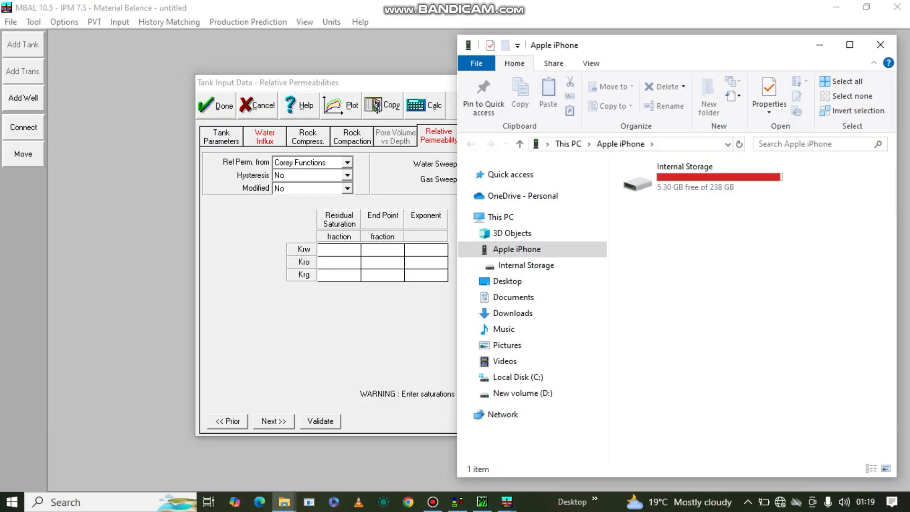
click(819, 44)
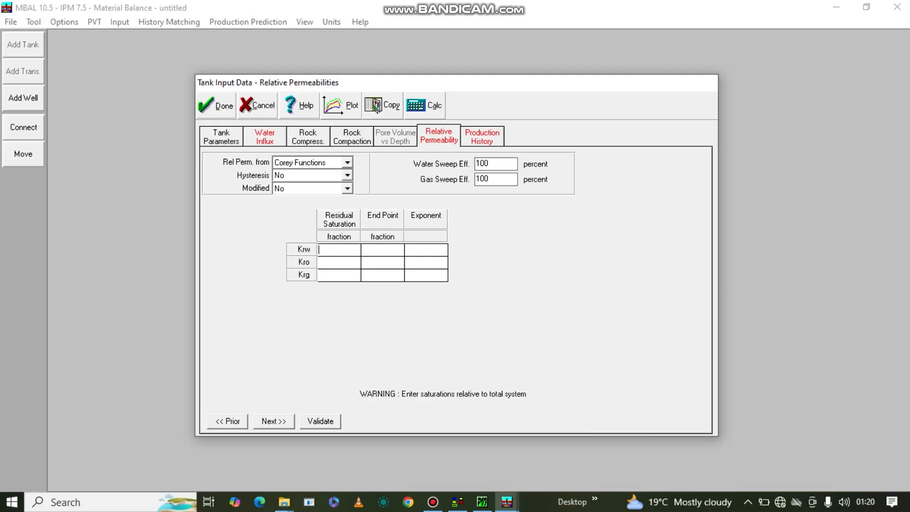
Enter the Krw Corey values: residual saturation 0.12, end point 0.15 and exponent 1.
text(0.)
text(12)
key(Tab)
text(0.15)
key(Tab)
text(1)
Enter the Kro Corey values: residual saturation 0.35, end point 0.45 and exponent 1.
text(0.35)
key(Tab)
text(0.451)
key(Tab)
Enter the Krg Corey values of residual saturation 0.35, end point 0.38 and exponent 1, and validate the relative permeability data.
text(0.35)
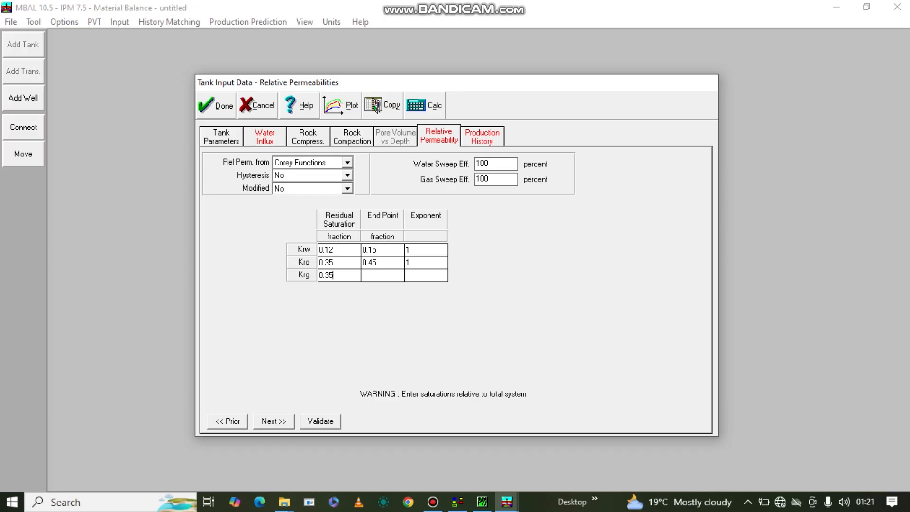
key(Tab)
text(0.38)
key(Tab)
text(1)
click(321, 421)
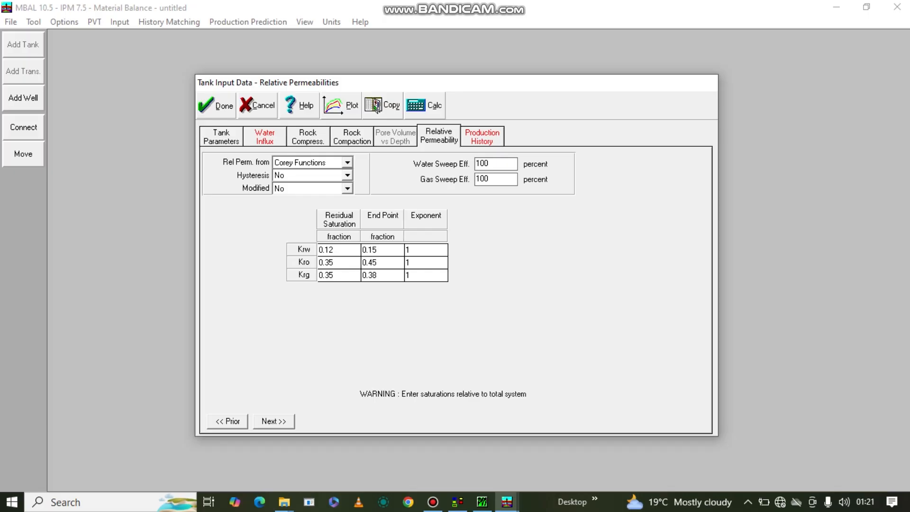
Go on to the tank's production history data and validate it with the table left empty.
click(273, 422)
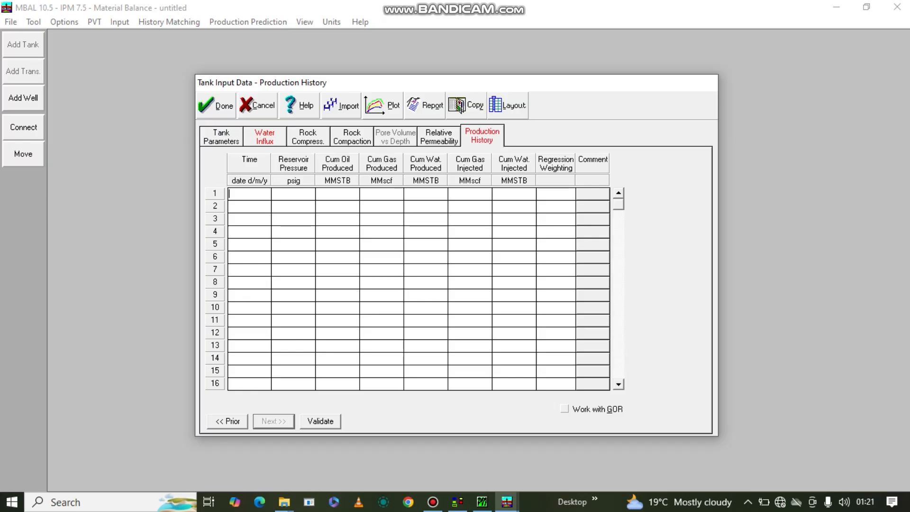
click(320, 422)
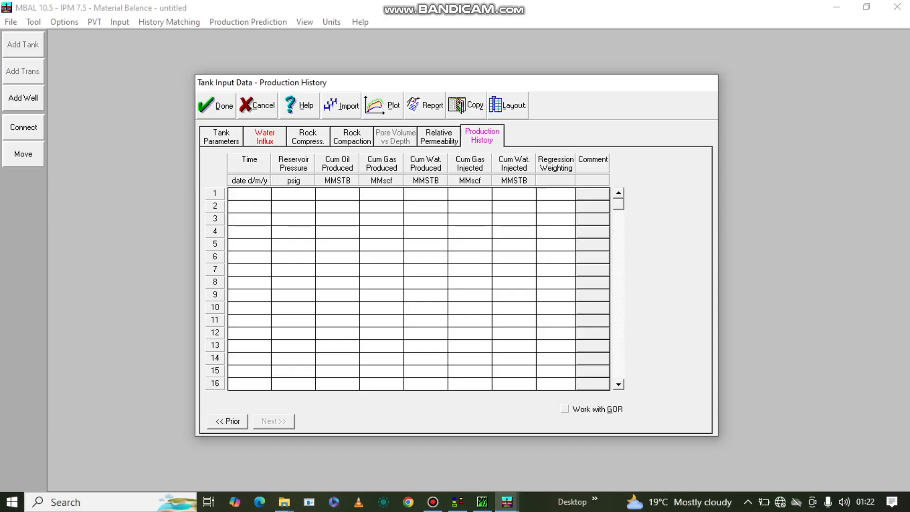
Toggle the production history table between working with GOR and cumulative gas produced, leaving the GOR option off.
key(alt+g)
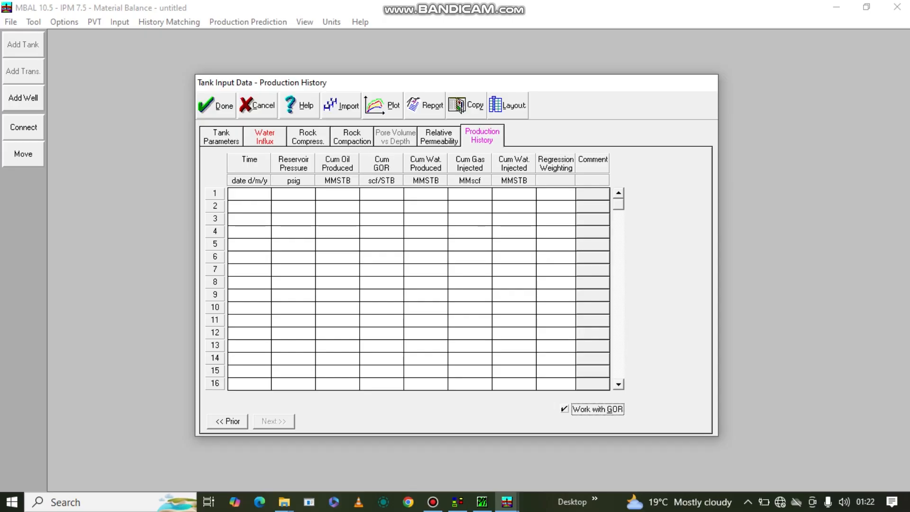
key(alt+g)
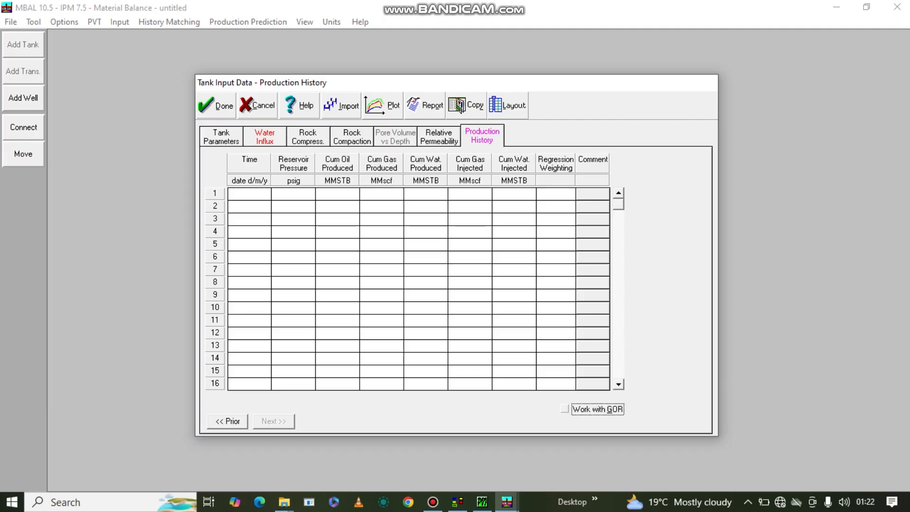
key(alt+g)
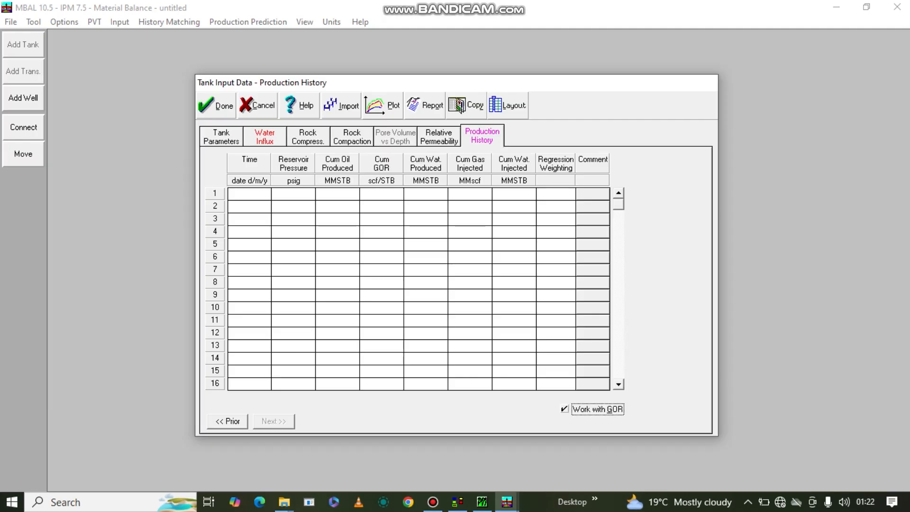
key(alt+g)
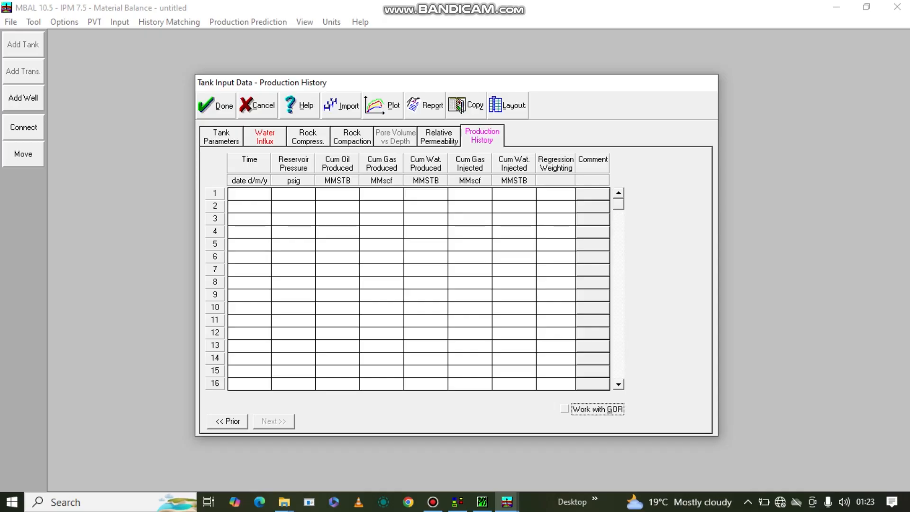
click(342, 105)
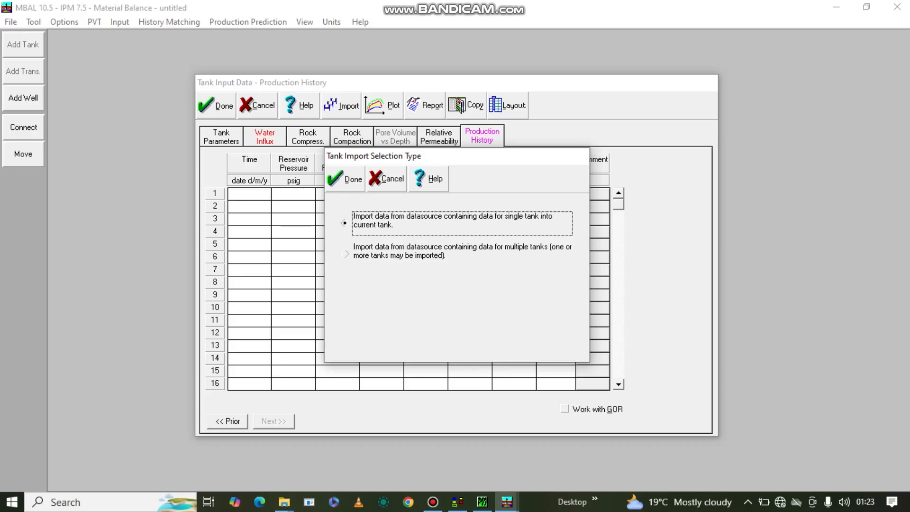
key(Return)
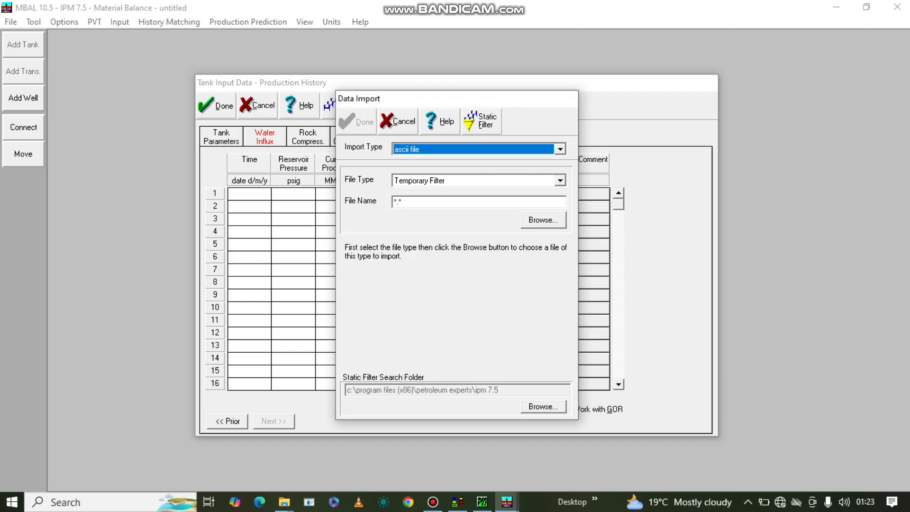
key(Escape)
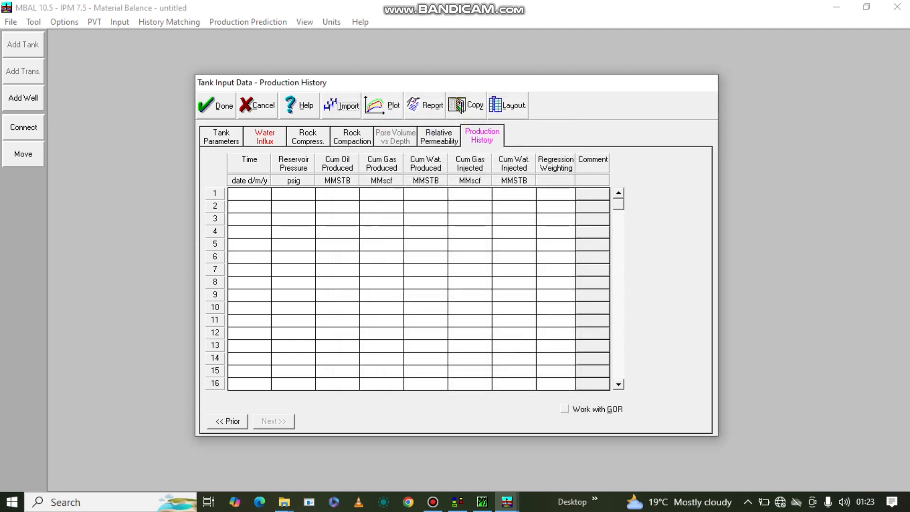
View the production history plot and its list of available plot variables, and close the plot.
click(383, 105)
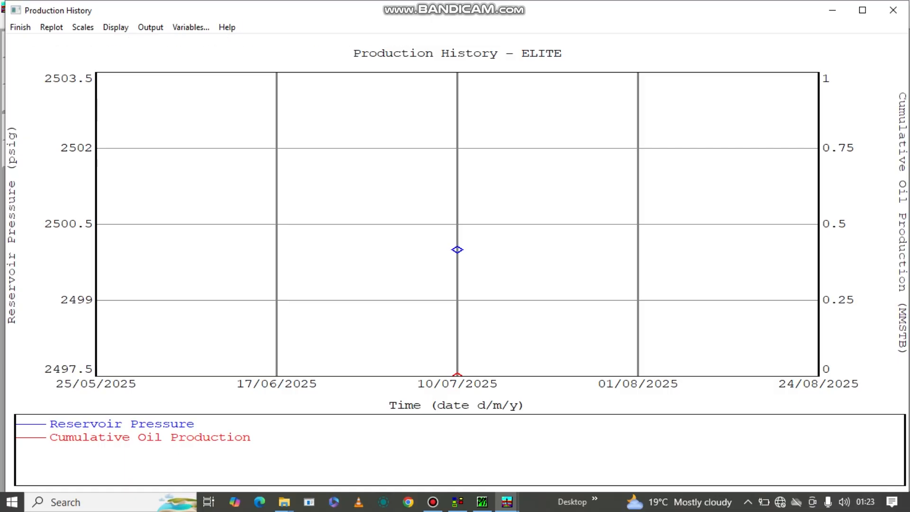
click(190, 27)
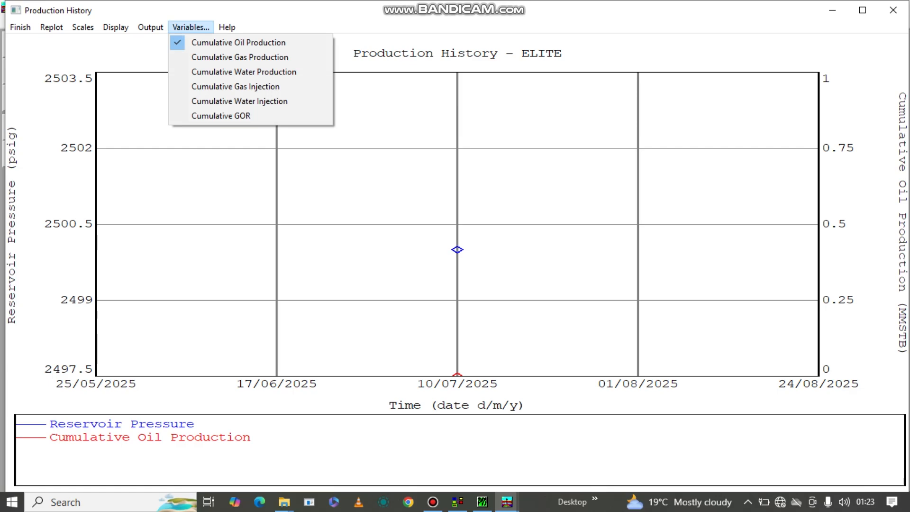
click(375, 261)
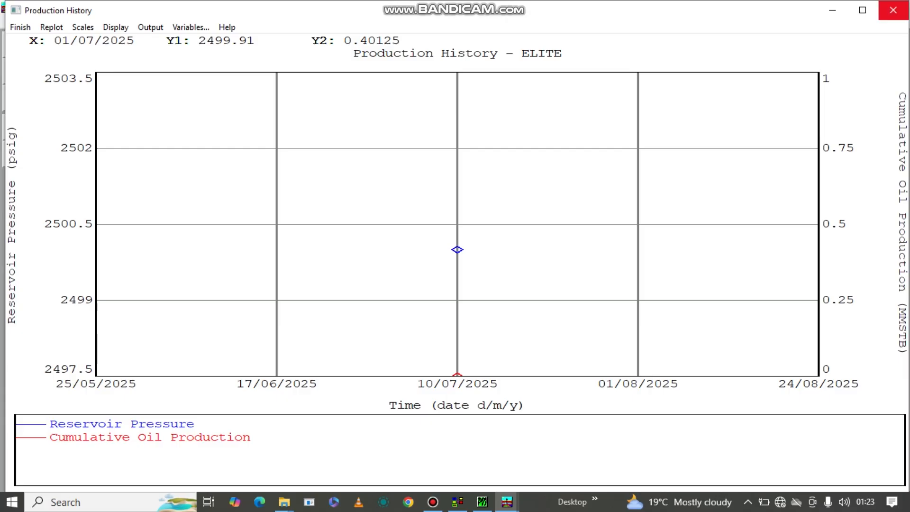
click(893, 10)
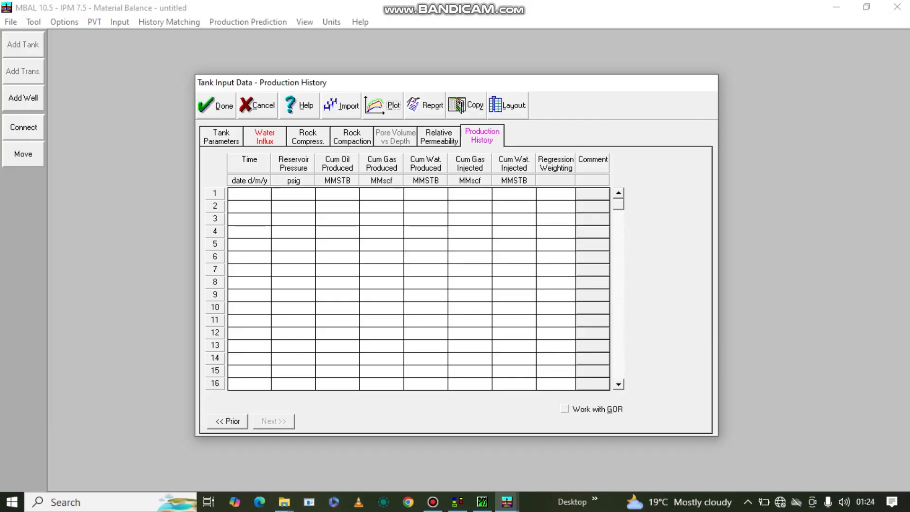
Go to the tank's water influx data and try to validate it.
click(264, 137)
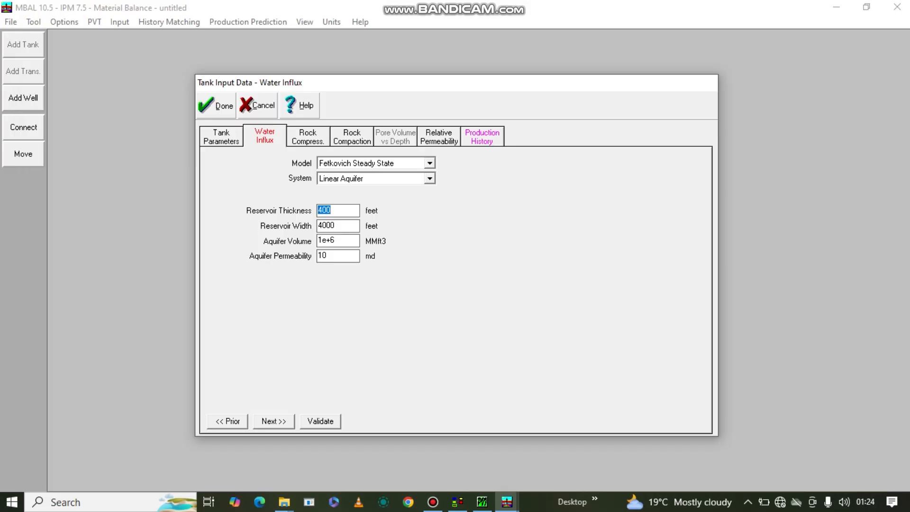
click(321, 422)
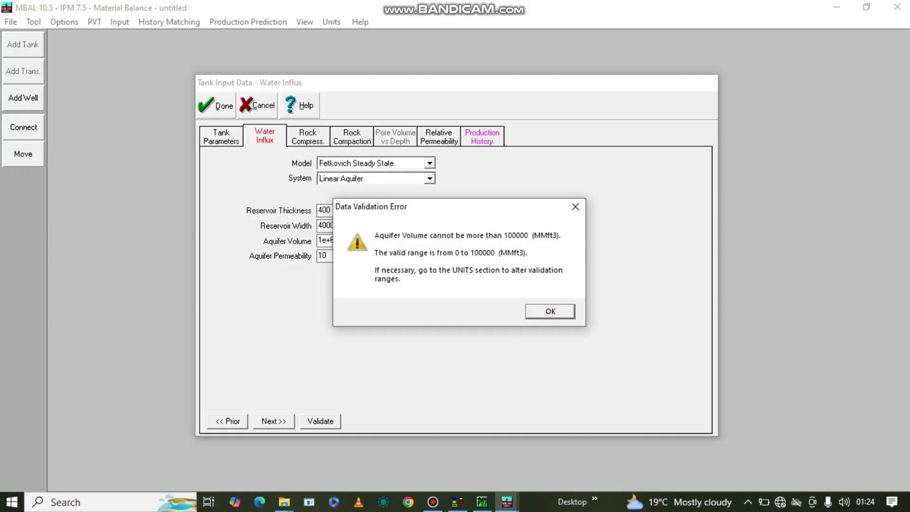
key(Return)
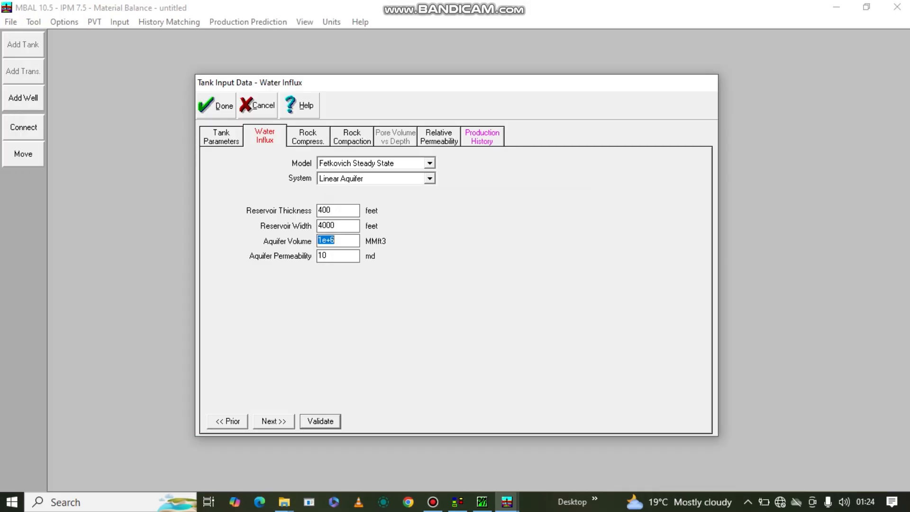
Set the aquifer volume to 1e+5 MMft3, validate the water influx data and accept the tank input.
click(329, 256)
click(335, 240)
key(BackSpace)
text(5)
click(273, 421)
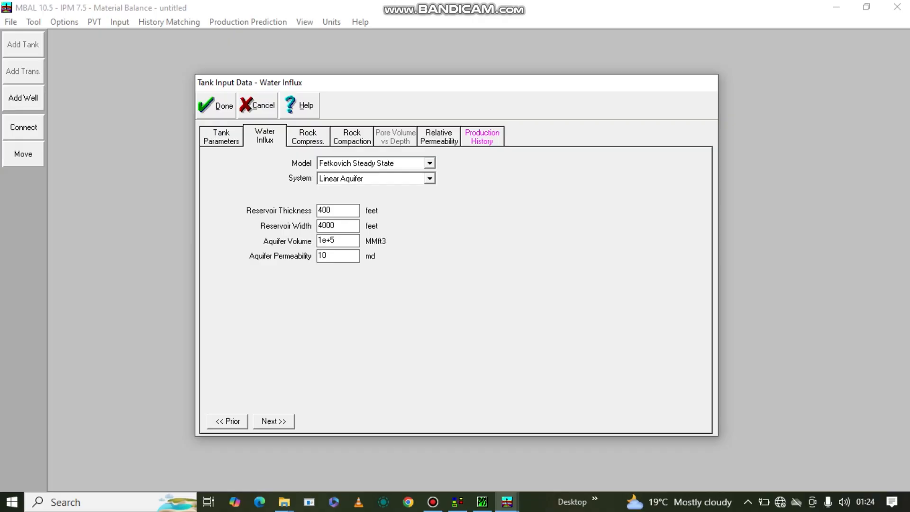
click(216, 105)
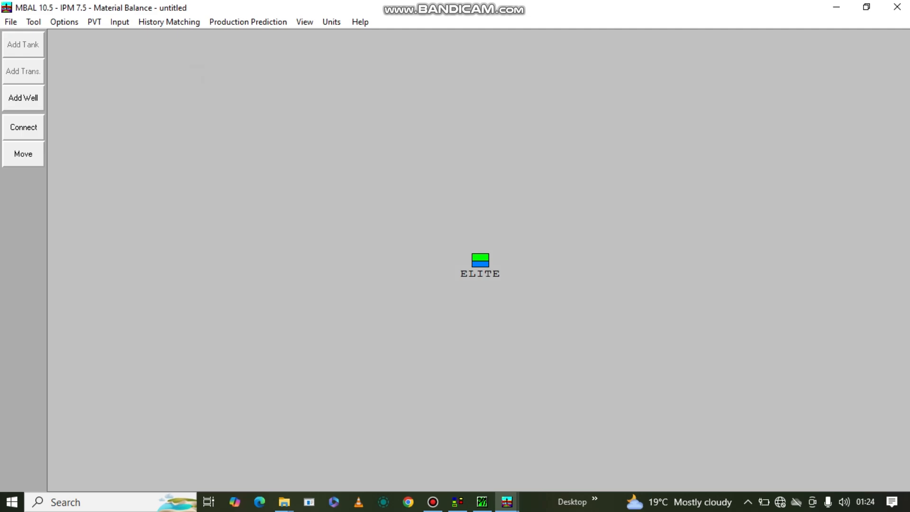
Check the ELITE tank's oil in place and reopen its input data to review the water influx settings.
mouse_move(480, 260)
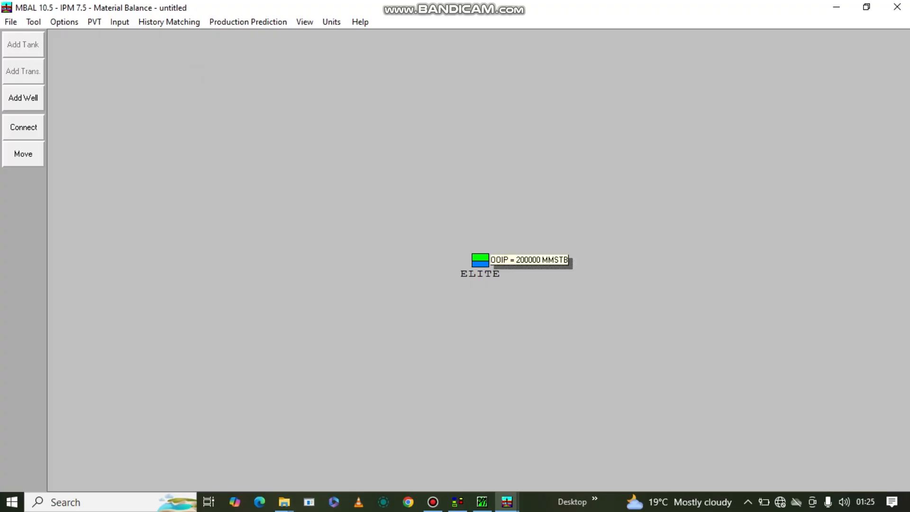
double_click(481, 260)
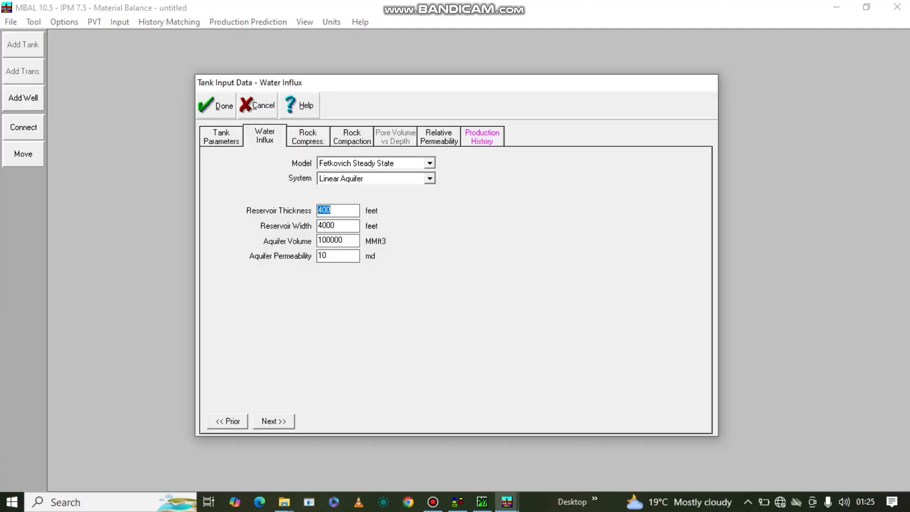
click(216, 105)
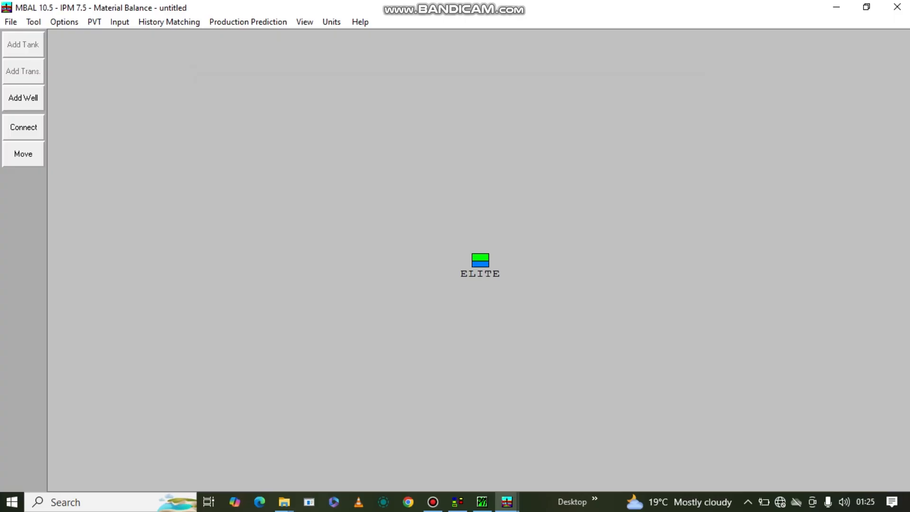
click(169, 22)
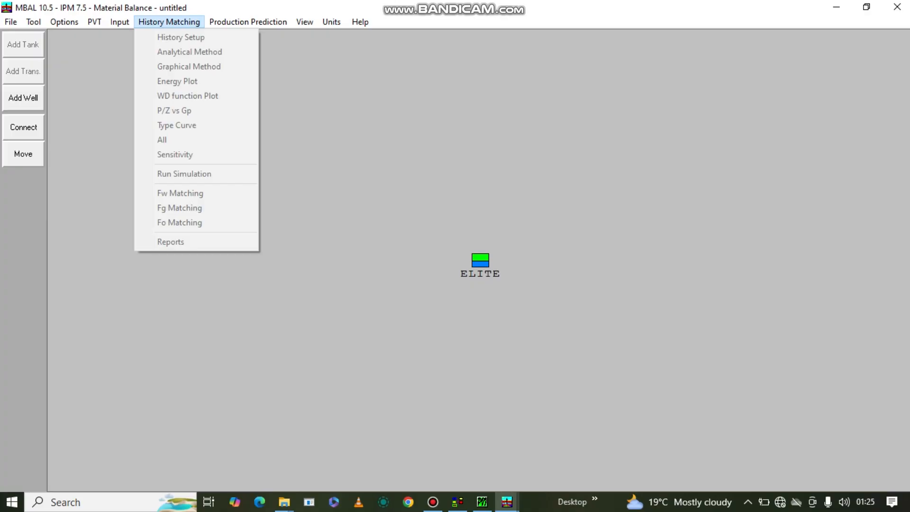
mouse_move(248, 22)
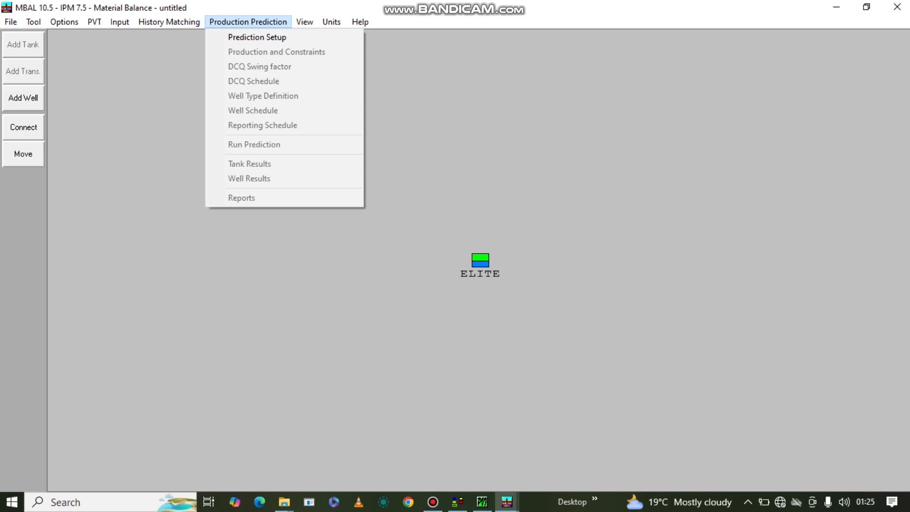
key(Escape)
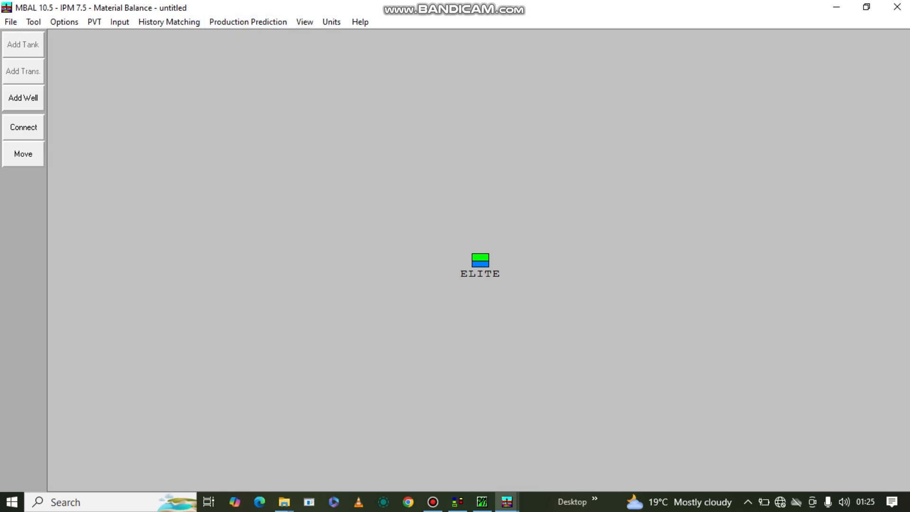